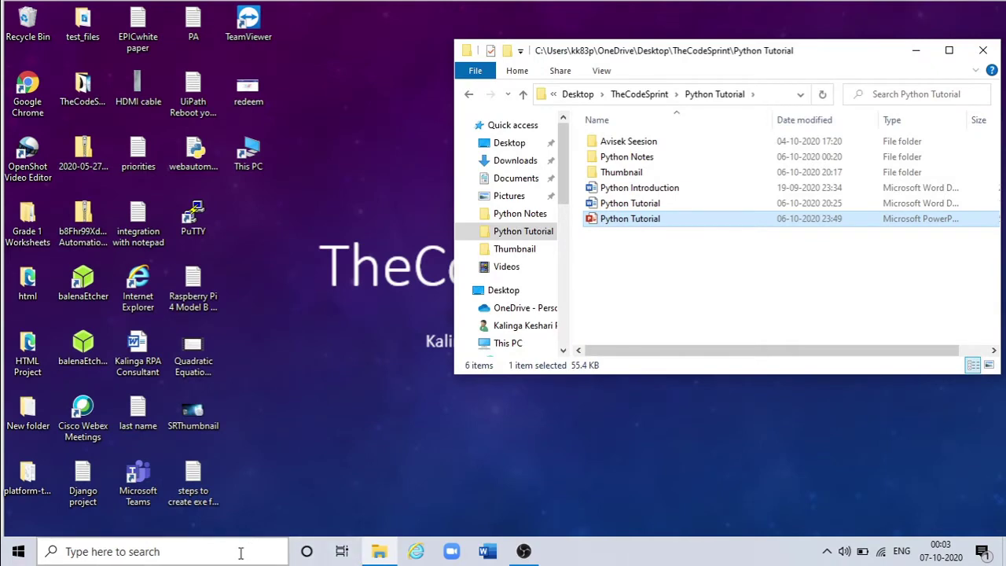
# Open Command Prompt and run python to check the installed Python version.
pyautogui.click(240, 552)
pyautogui.write('cmd')
pyautogui.press('Return')
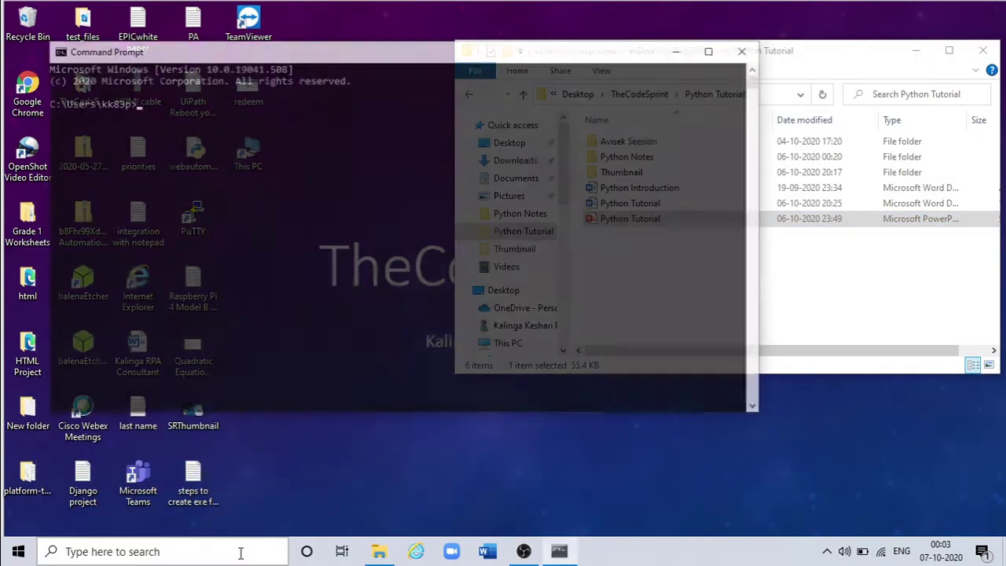
pyautogui.write('pytho')
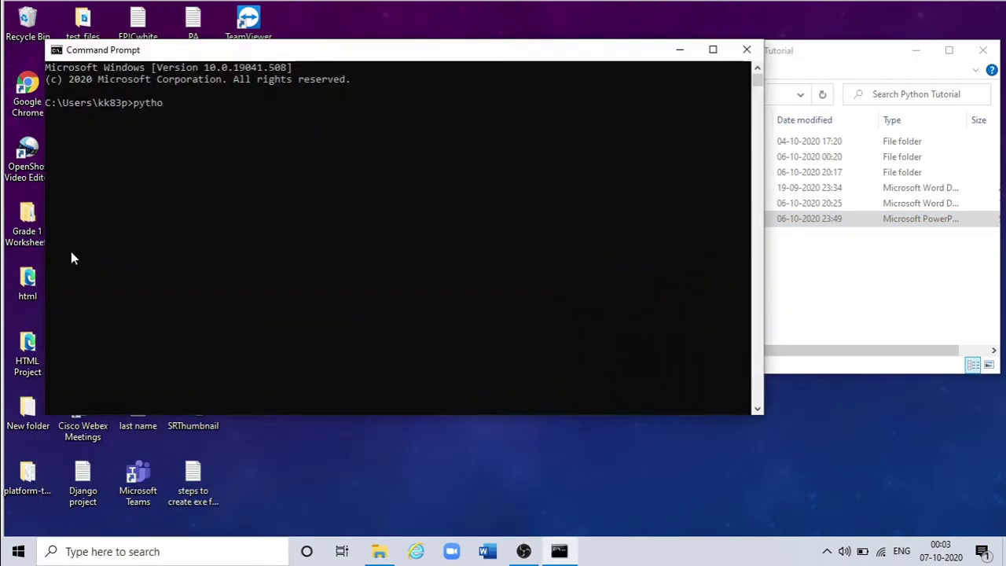
pyautogui.write('n')
pyautogui.press('Return')
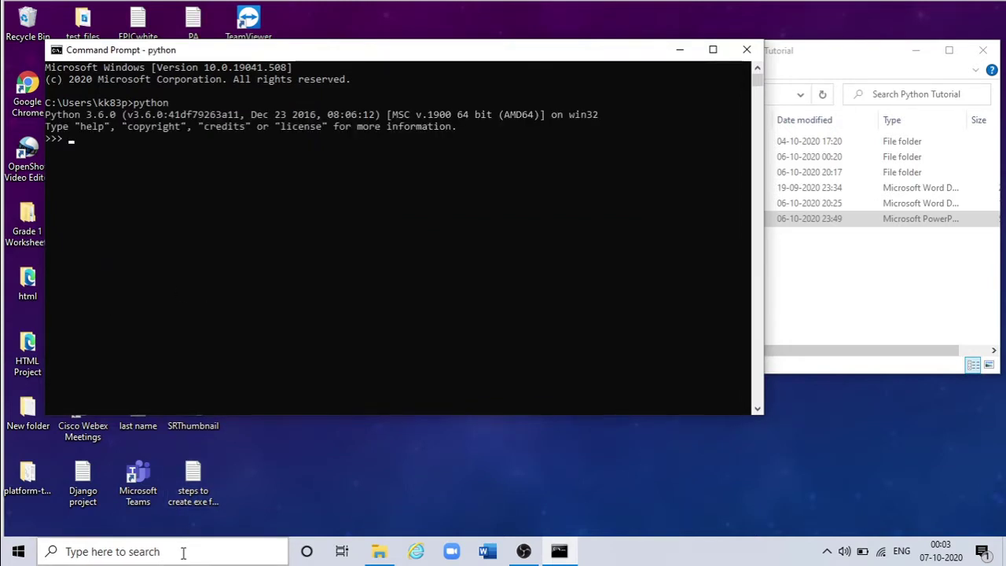
# Switch to File Explorer and open the Python folder on the Windows 10 (C:) drive in a maximized window.
pyautogui.click(379, 552)
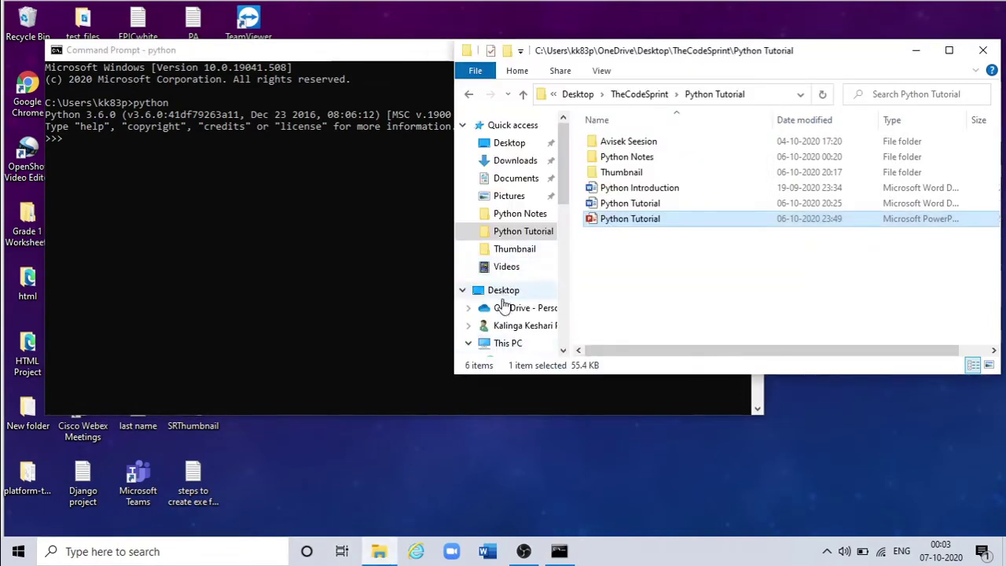
pyautogui.click(508, 342)
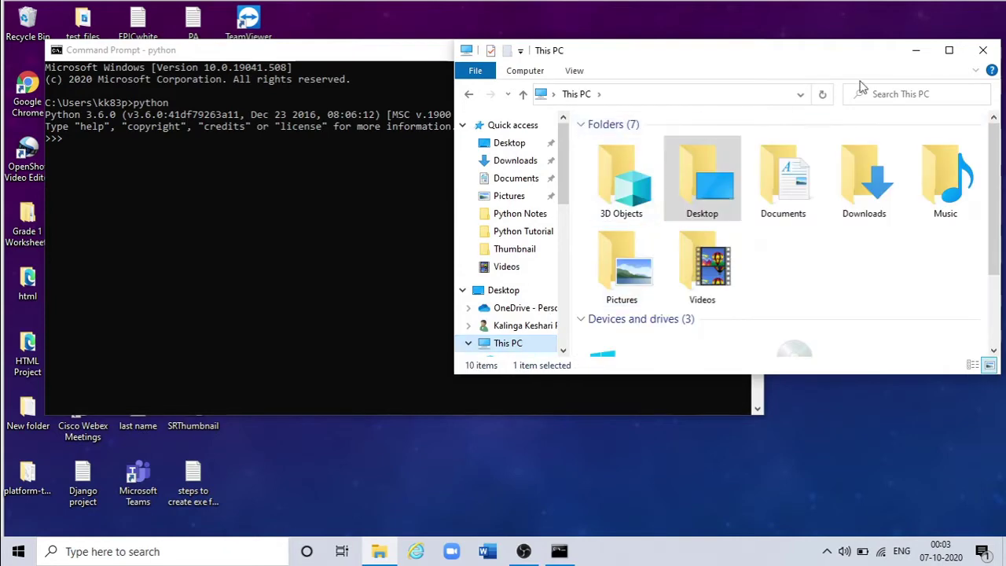
pyautogui.click(949, 50)
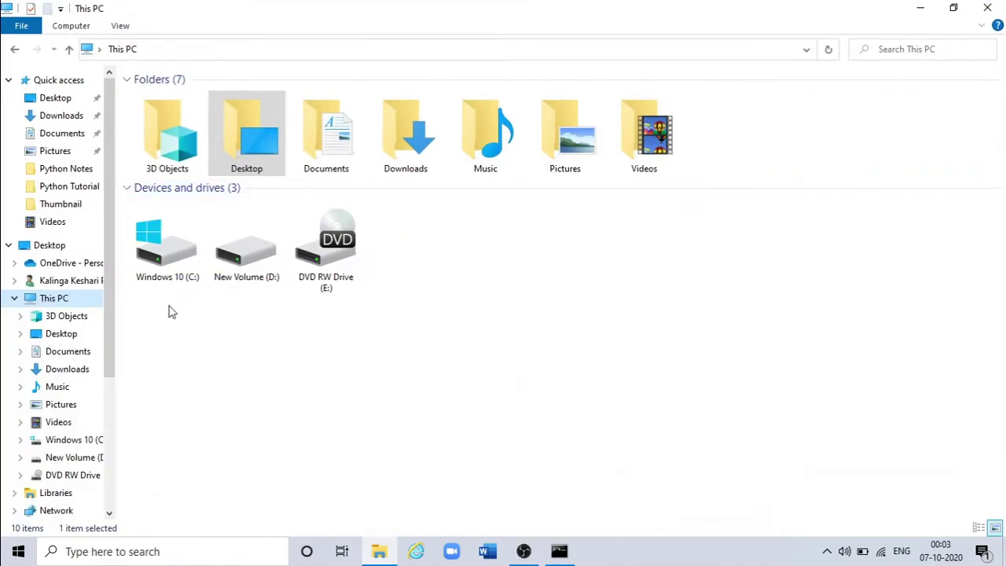
pyautogui.doubleClick(168, 256)
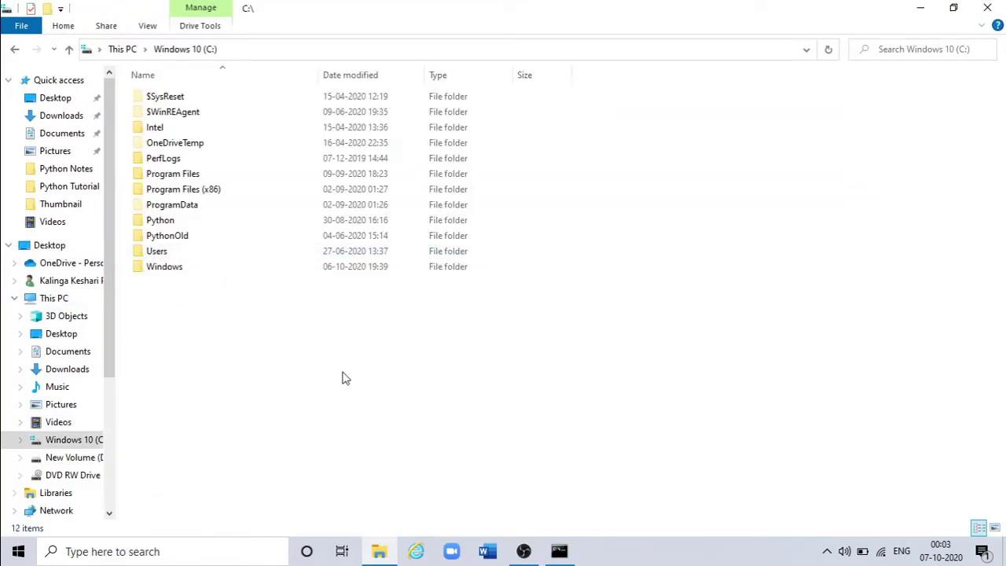
pyautogui.doubleClick(160, 222)
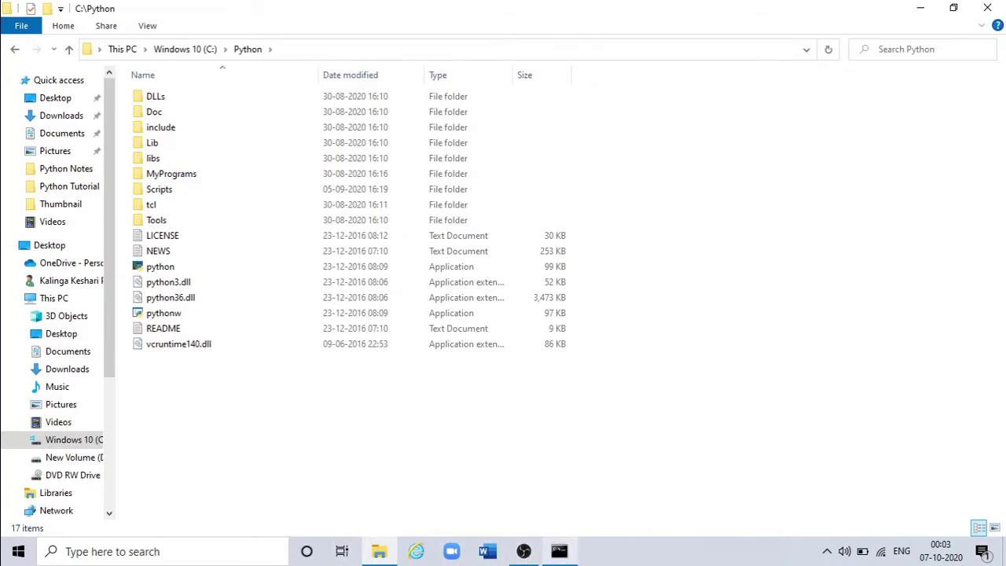
# Open Control Panel's list of installed programs and search it for python.
pyautogui.click(196, 551)
pyautogui.write('c')
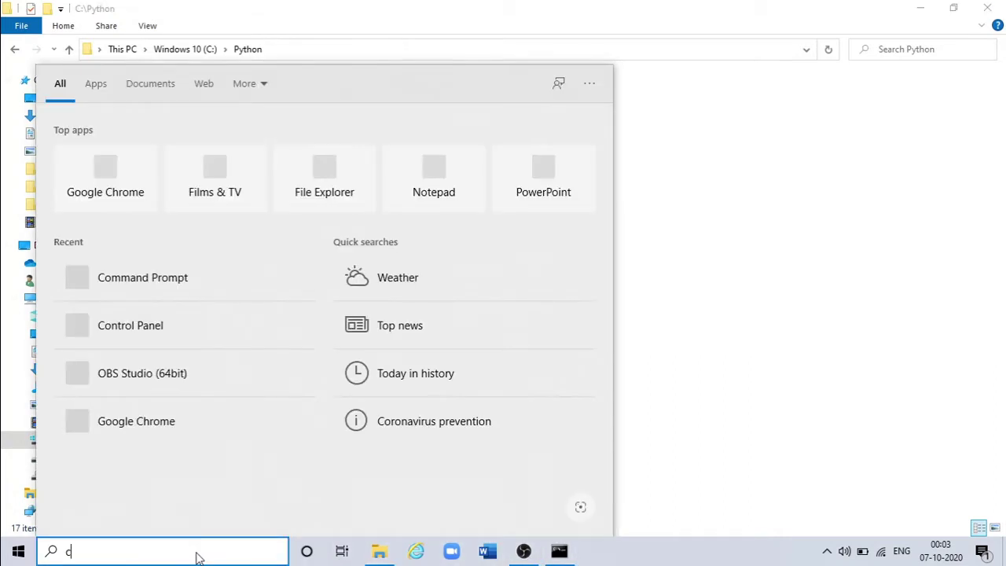
pyautogui.write('ontrol')
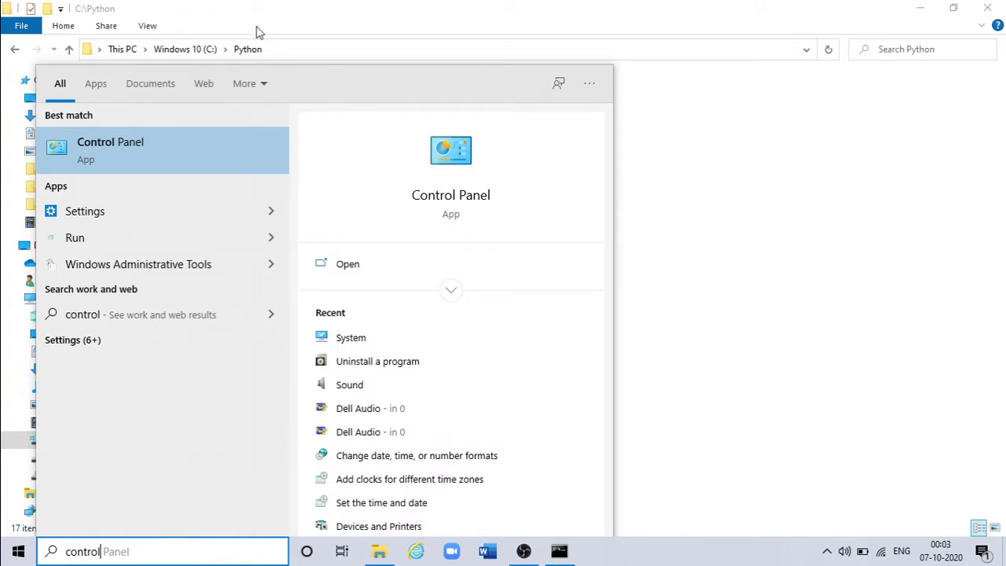
pyautogui.click(149, 172)
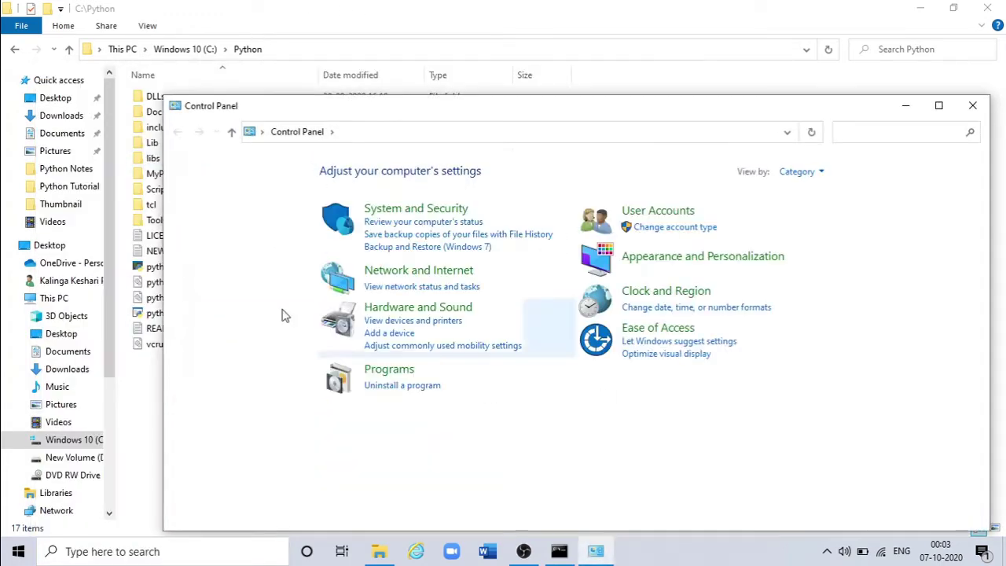
pyautogui.click(391, 387)
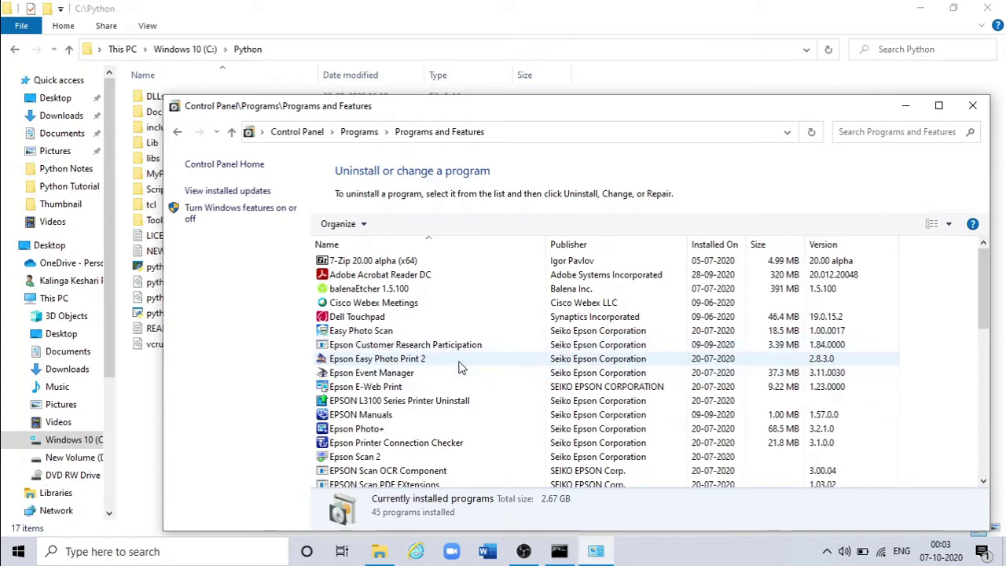
pyautogui.click(893, 134)
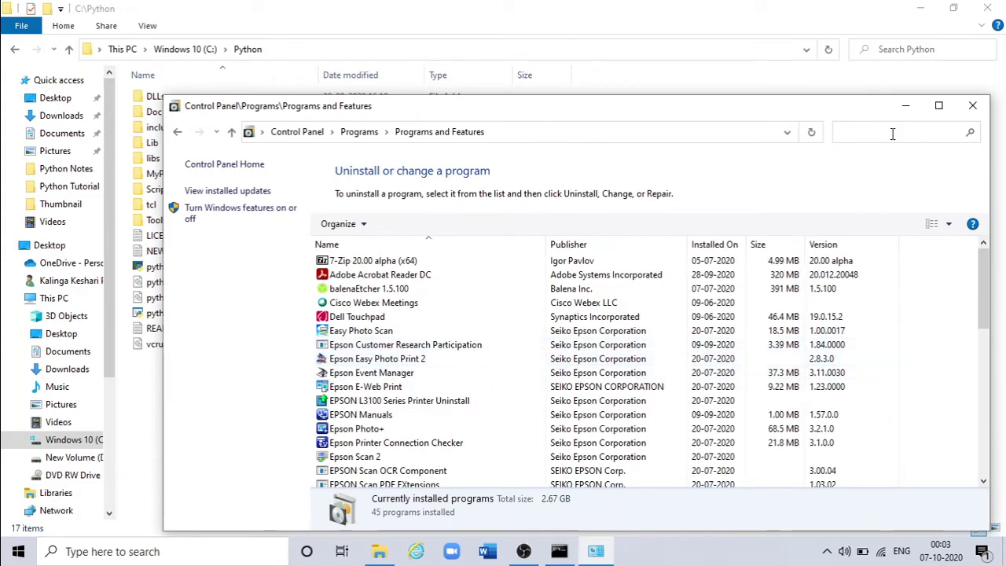
pyautogui.write('python')
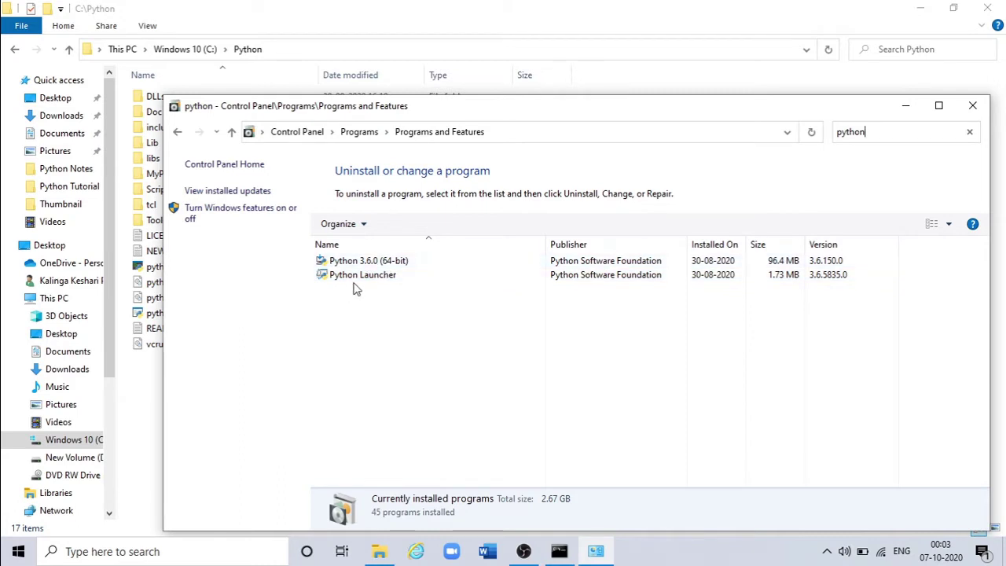
# Uninstall Python 3.6.0 (64-bit) and close its setup window.
pyautogui.click(381, 263)
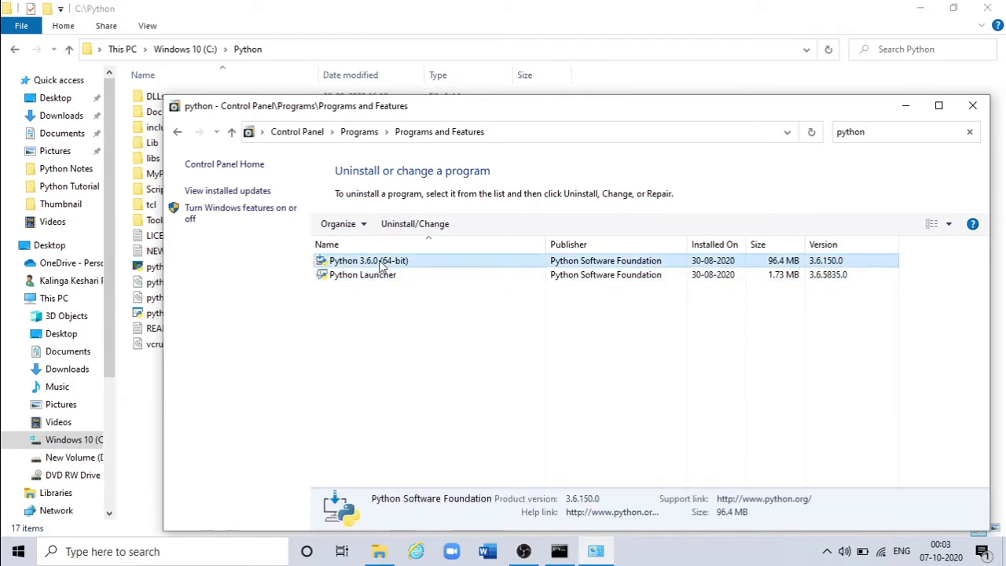
pyautogui.rightClick(381, 265)
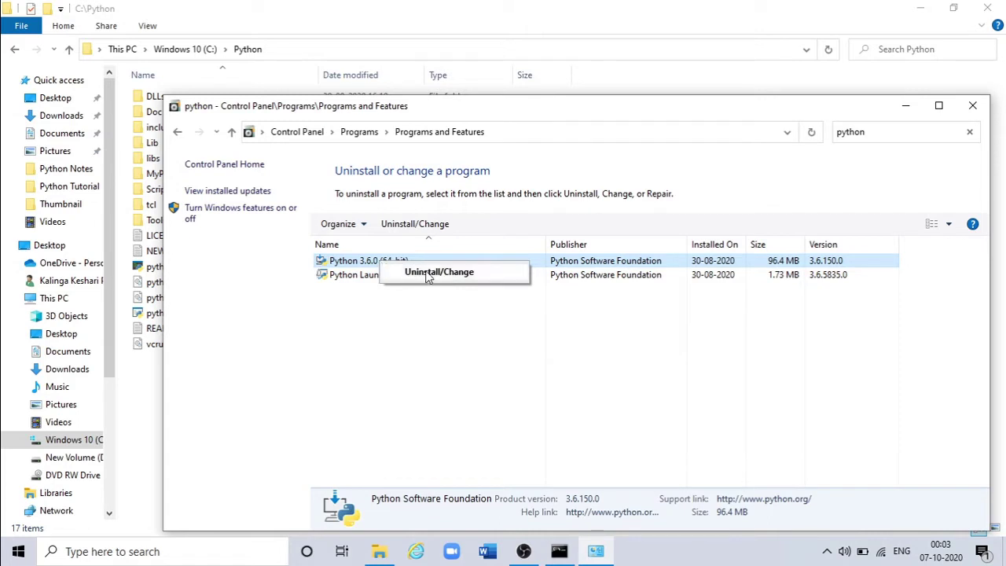
pyautogui.click(430, 272)
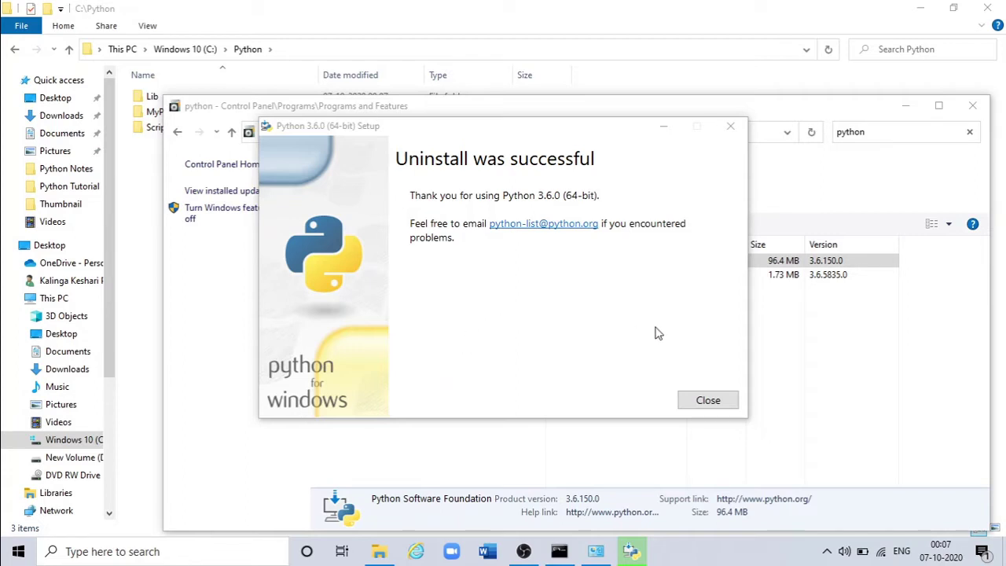
pyautogui.click(707, 400)
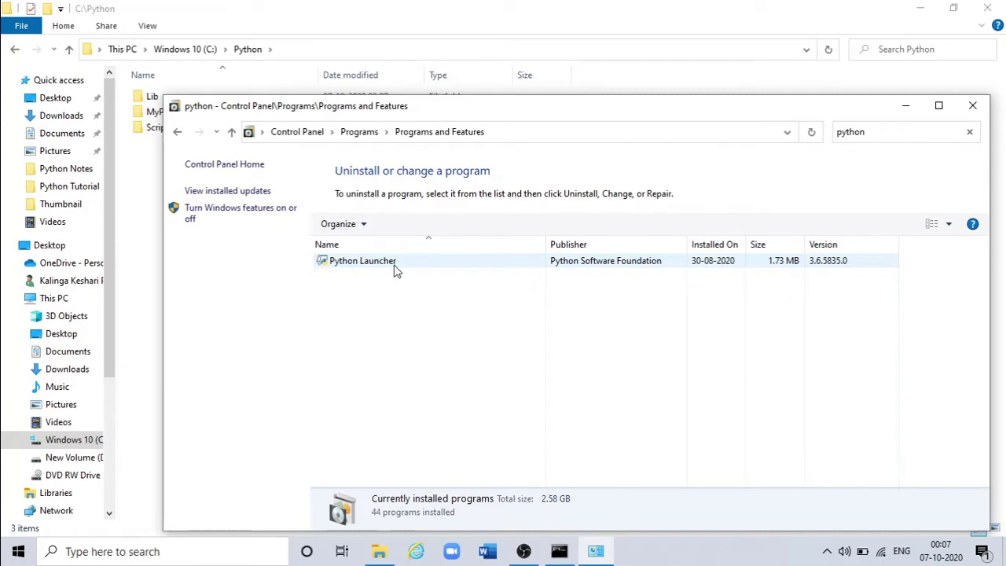
# Uninstall Python Launcher, confirming the removal, and close the Programs and Features window.
pyautogui.click(397, 270)
pyautogui.rightClick(397, 270)
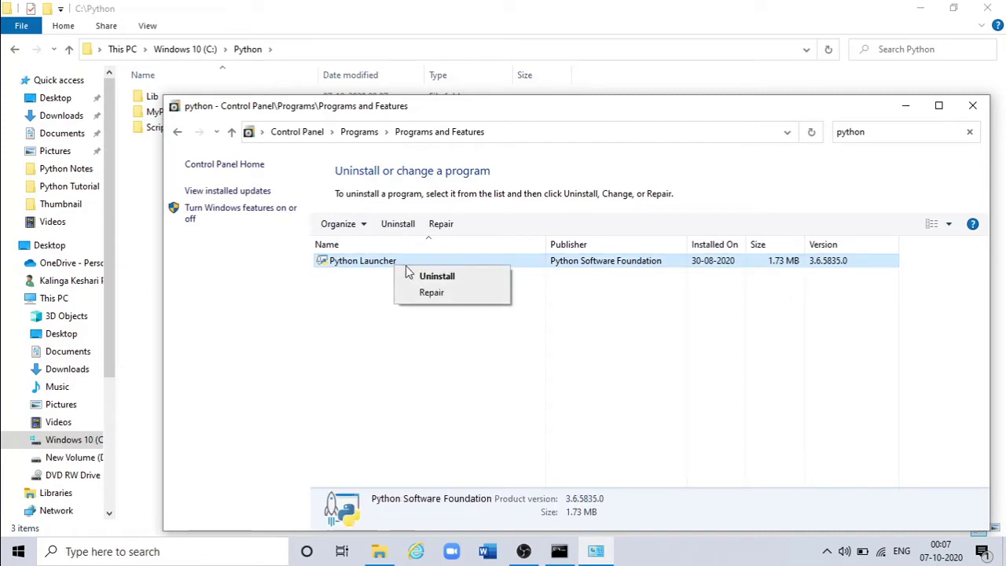
pyautogui.click(439, 279)
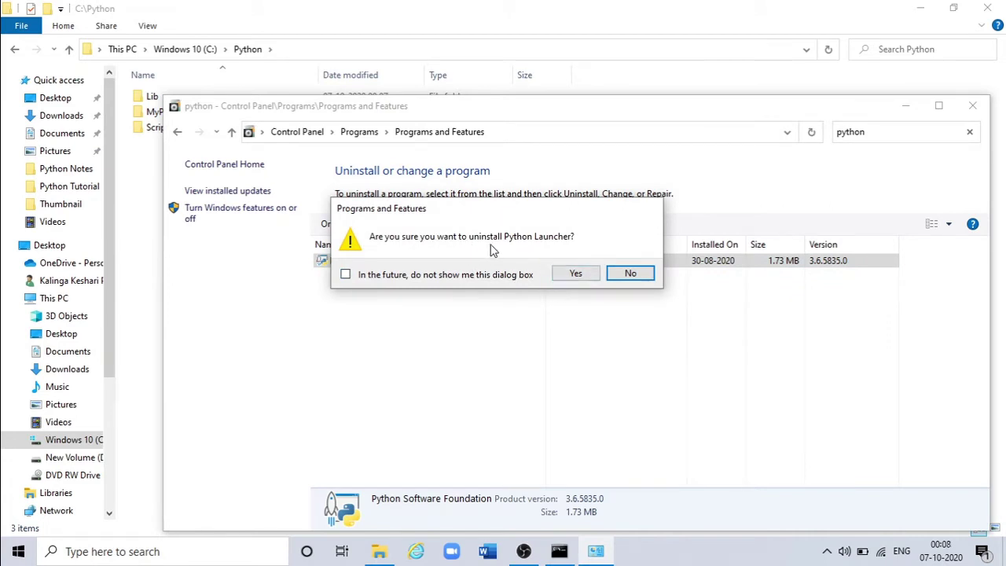
pyautogui.click(577, 275)
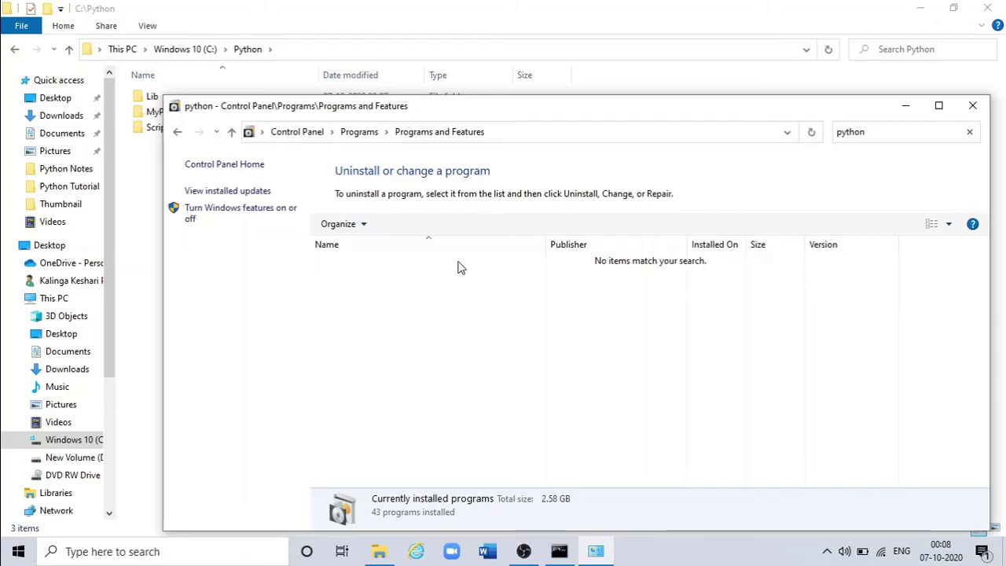
pyautogui.click(973, 107)
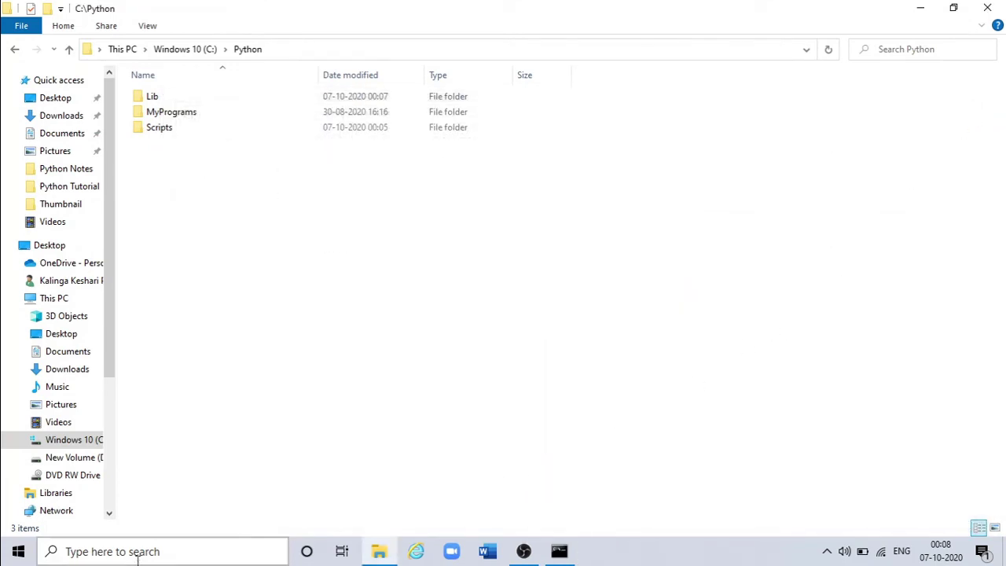
# Check the leftover contents of the Python folder on the C: drive and delete that folder.
pyautogui.click(185, 54)
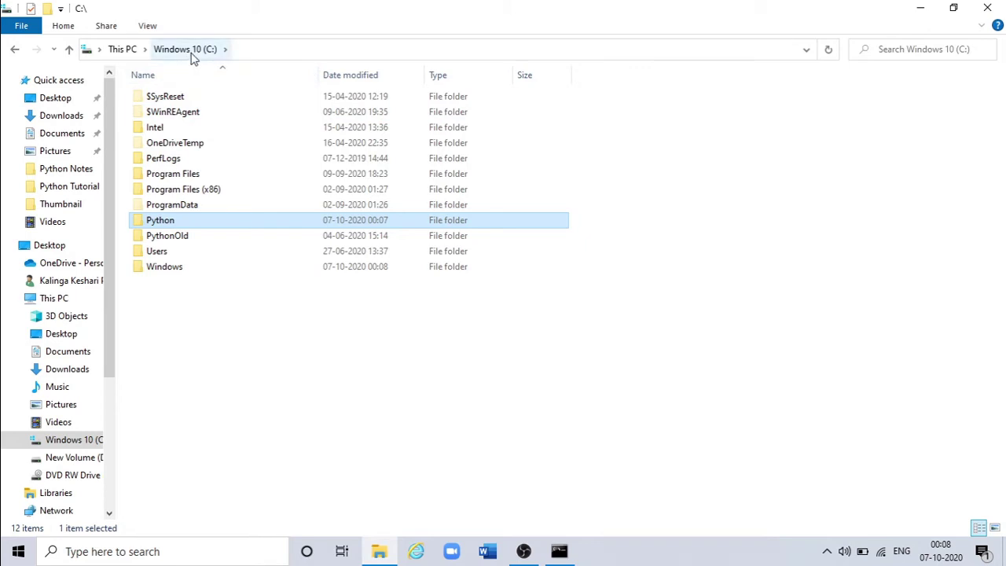
pyautogui.doubleClick(165, 224)
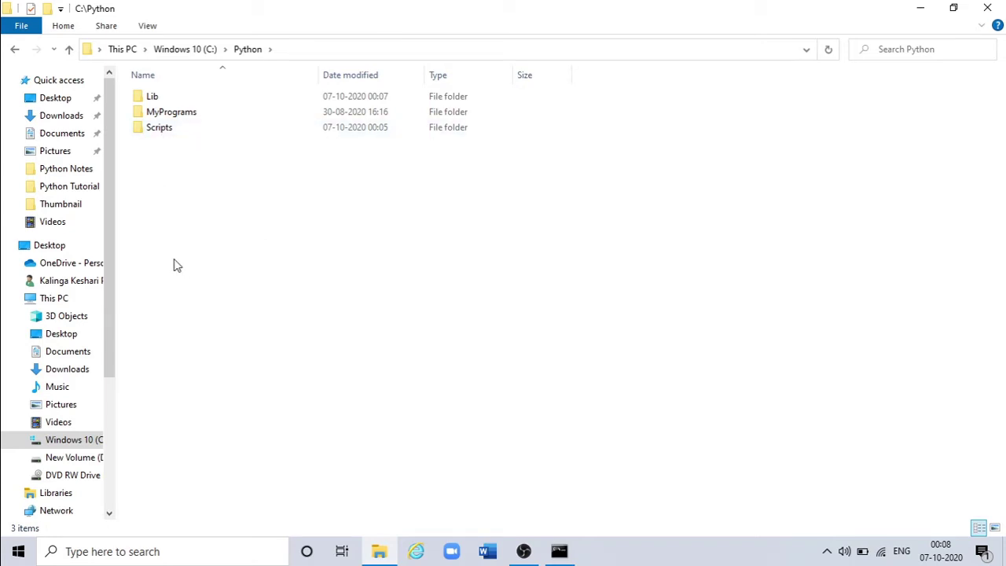
pyautogui.click(189, 49)
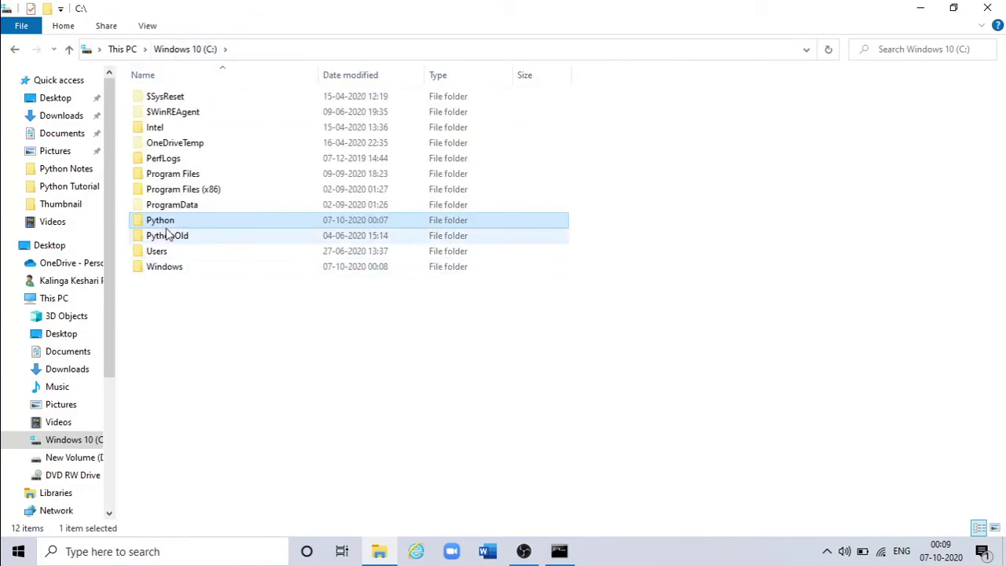
pyautogui.rightClick(174, 224)
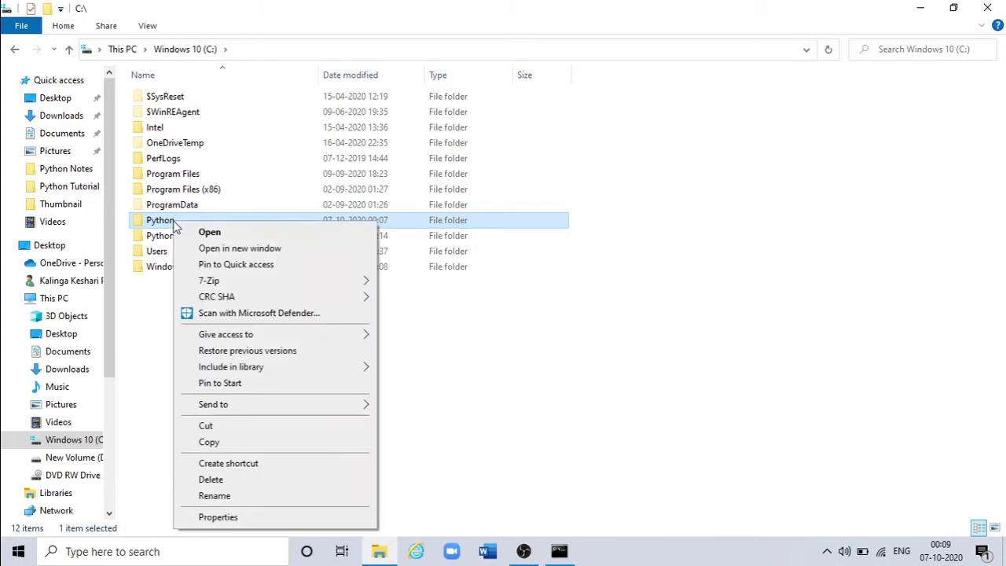
pyautogui.click(214, 481)
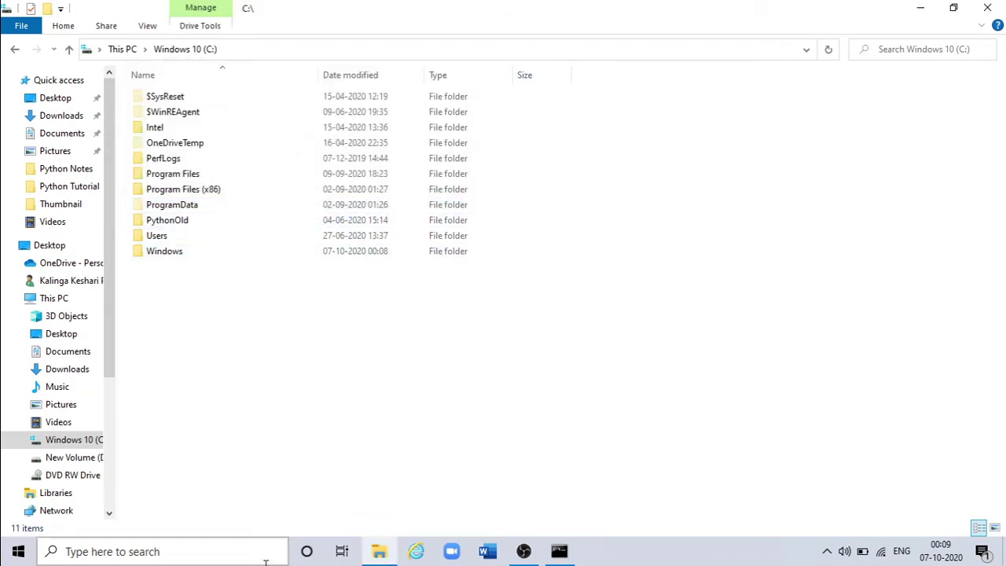
# Minimize the File Explorer and Command Prompt windows to reach the desktop.
pyautogui.click(201, 552)
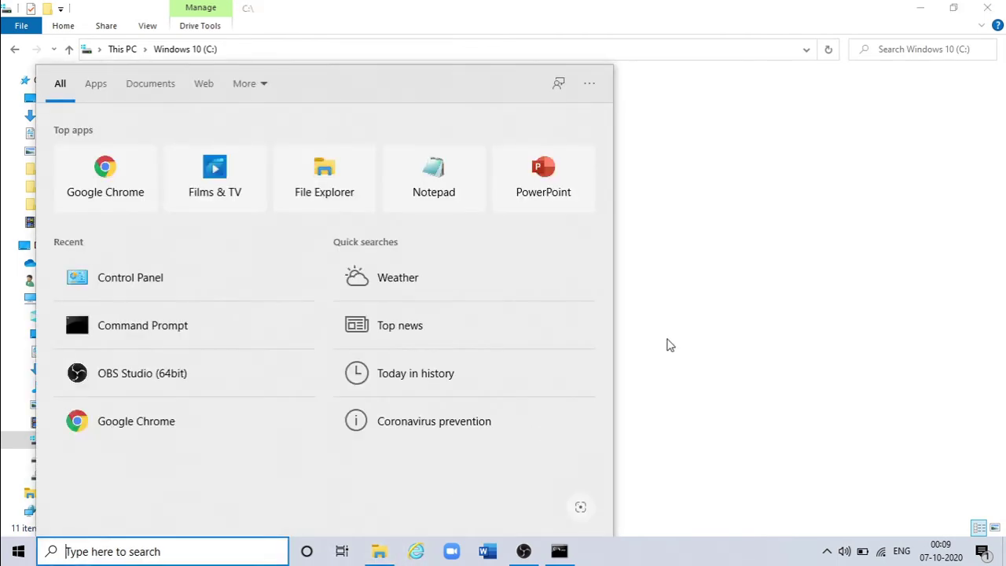
pyautogui.click(815, 166)
pyautogui.click(918, 11)
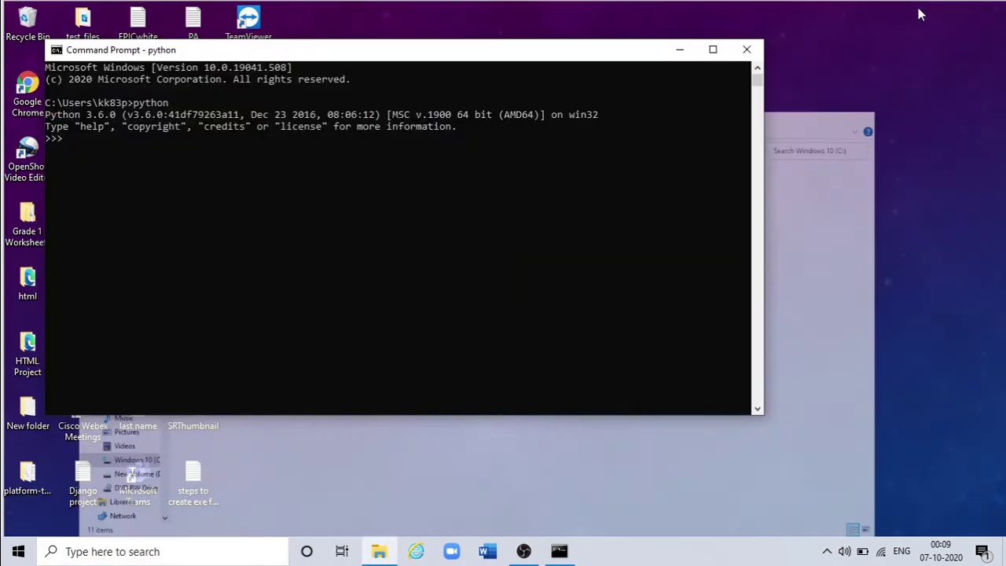
pyautogui.click(680, 49)
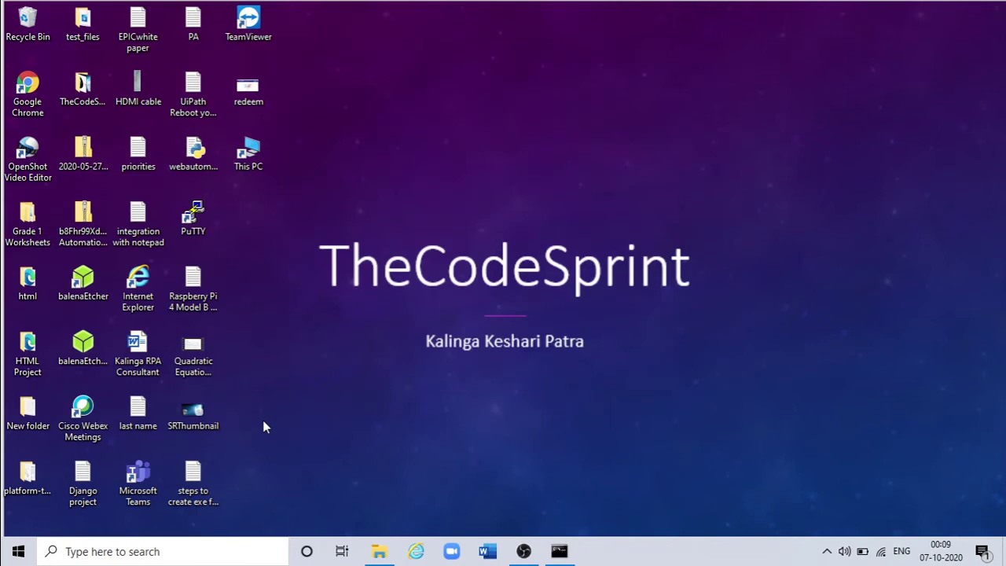
# Locate This PC from its desktop shortcut, open its properties, and bring up the advanced system settings.
pyautogui.rightClick(249, 154)
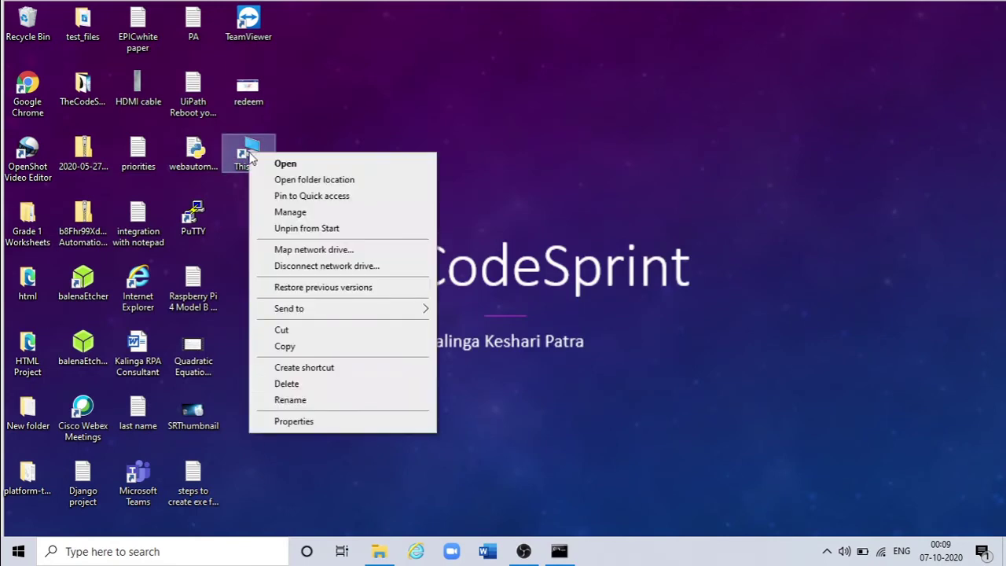
pyautogui.click(306, 180)
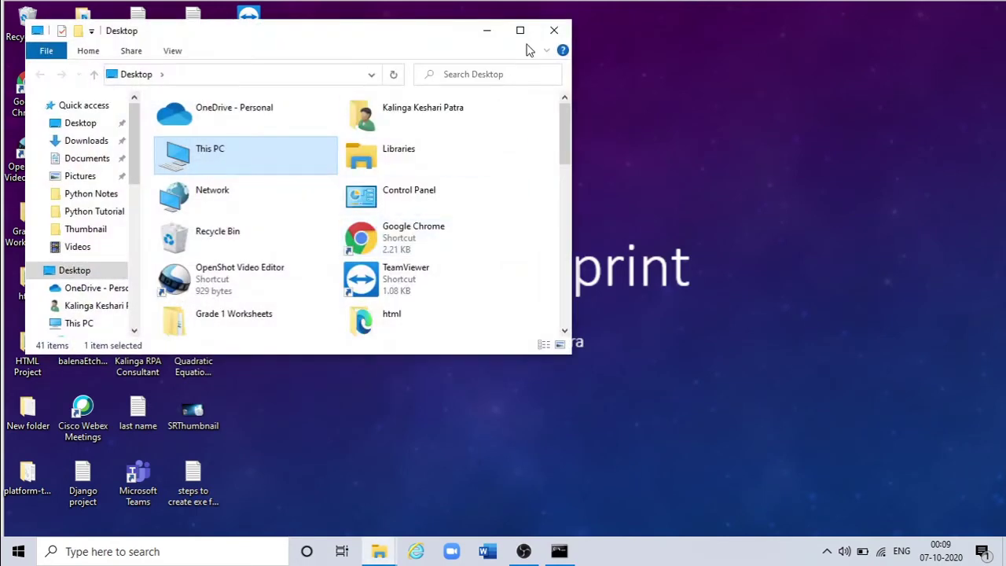
pyautogui.click(520, 30)
pyautogui.rightClick(569, 80)
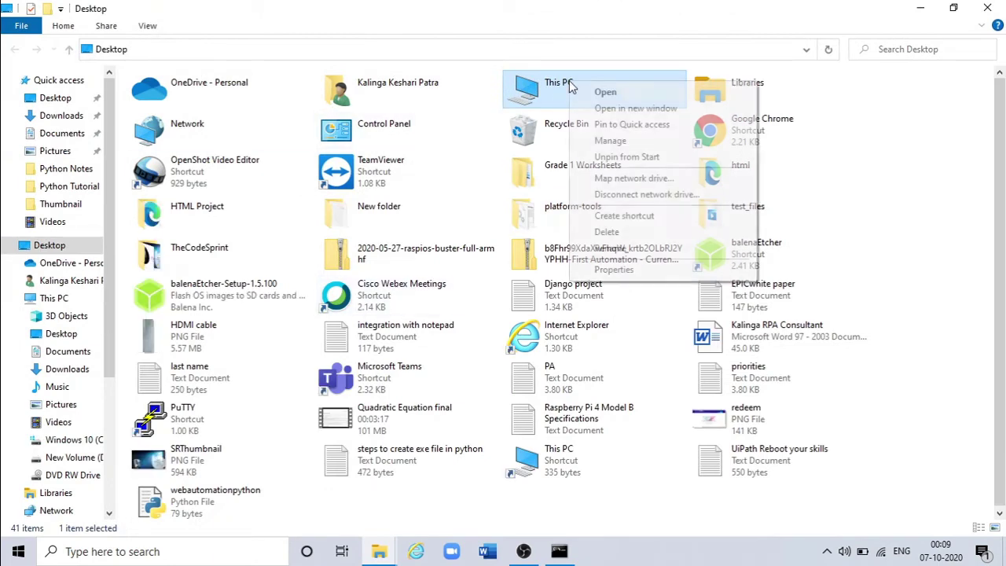
pyautogui.click(598, 272)
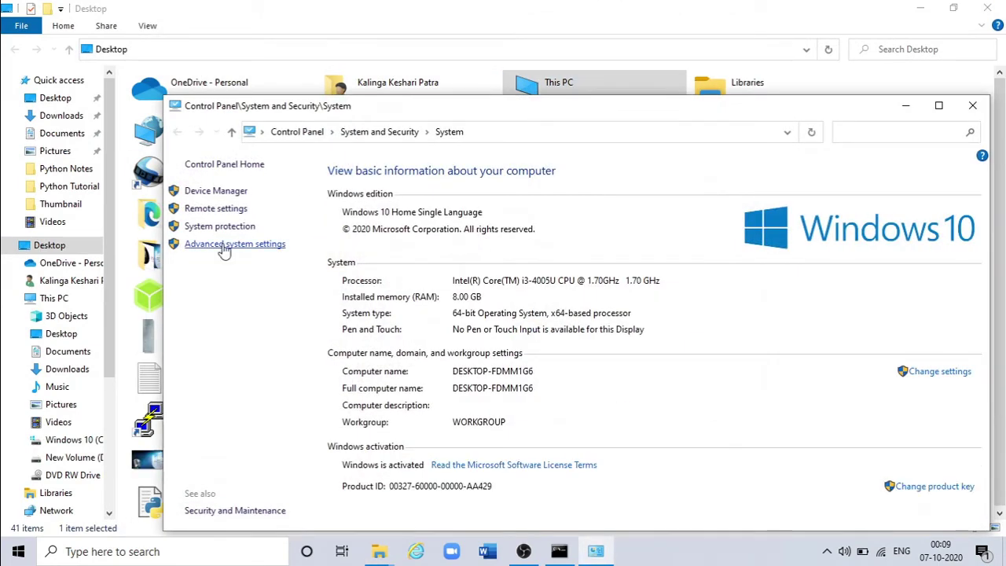
pyautogui.click(223, 245)
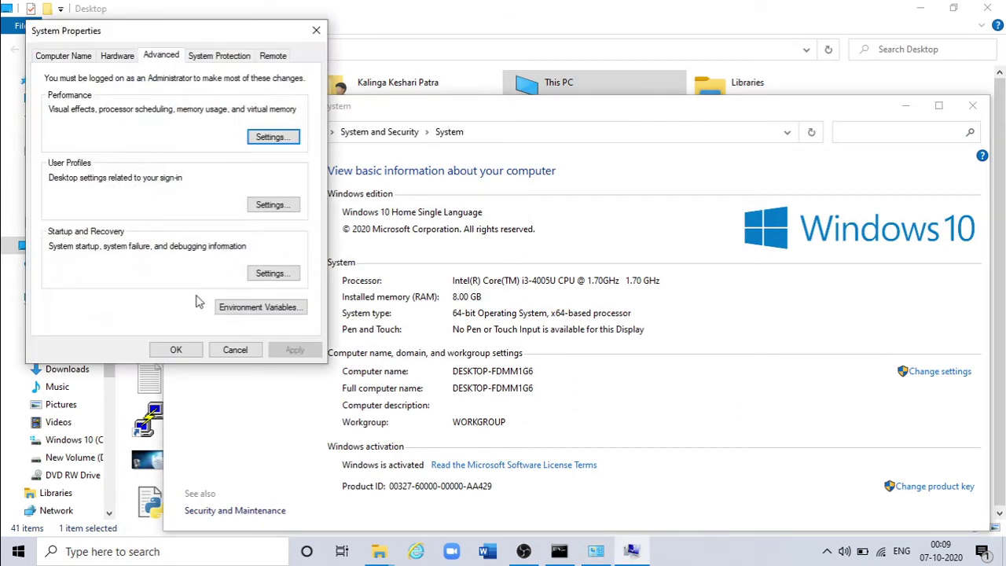
# Check the system Path environment variable for leftover Python entries, then cancel out of the environment variable dialogs without changing anything.
pyautogui.click(253, 311)
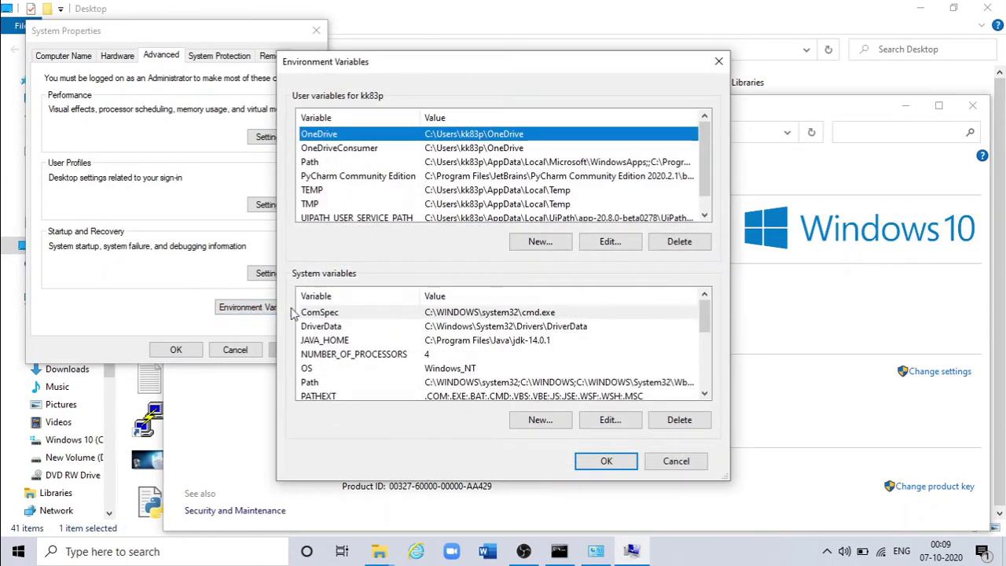
pyautogui.click(442, 383)
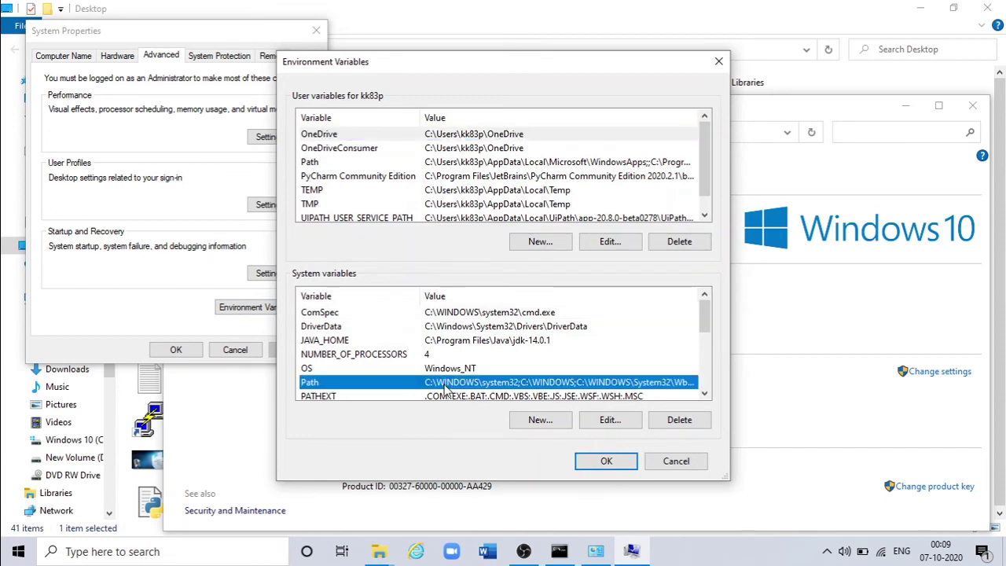
pyautogui.click(610, 420)
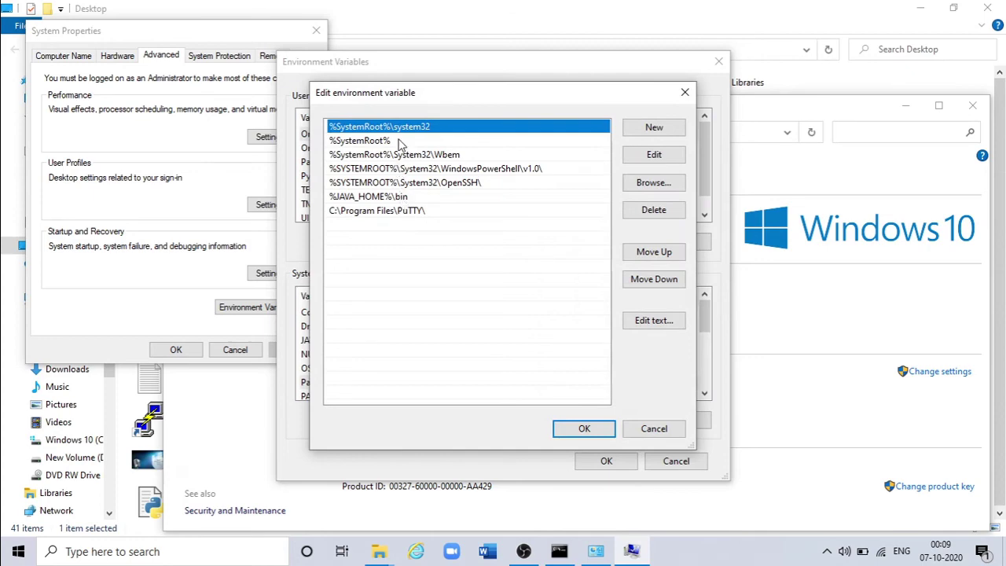
pyautogui.click(654, 430)
pyautogui.click(674, 460)
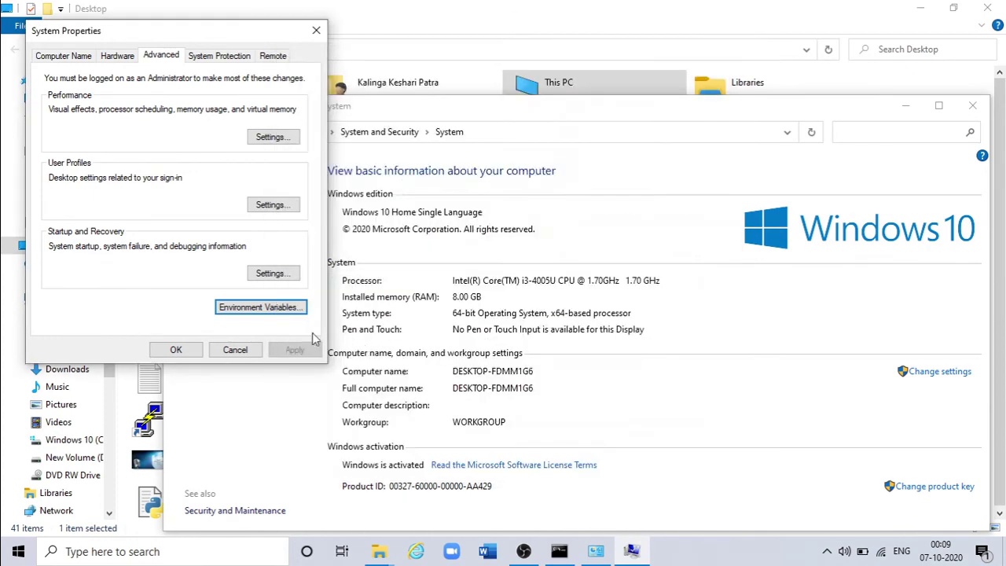
# Cancel System Properties and close the System window and the Desktop folder window.
pyautogui.click(236, 350)
pyautogui.click(972, 105)
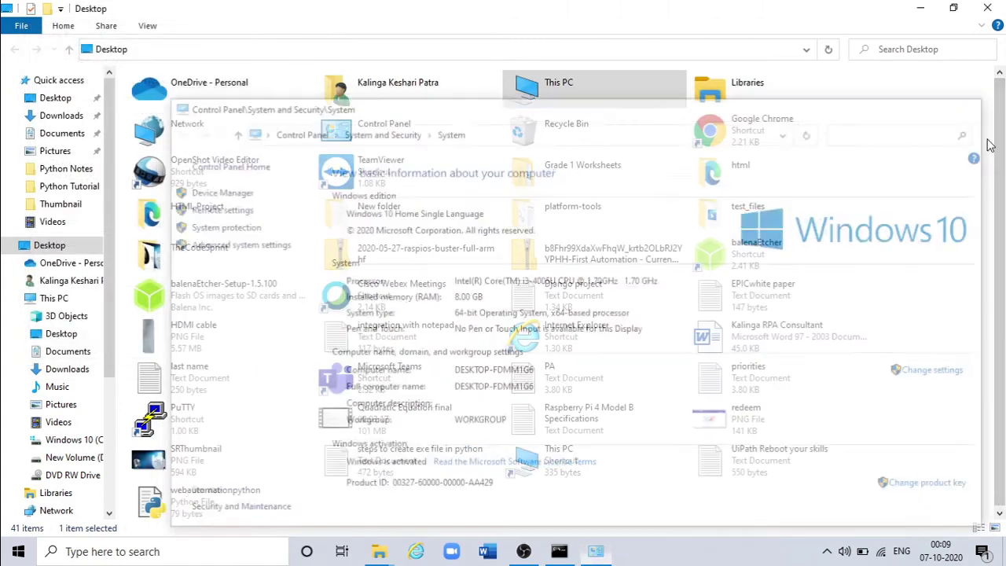
pyautogui.click(987, 8)
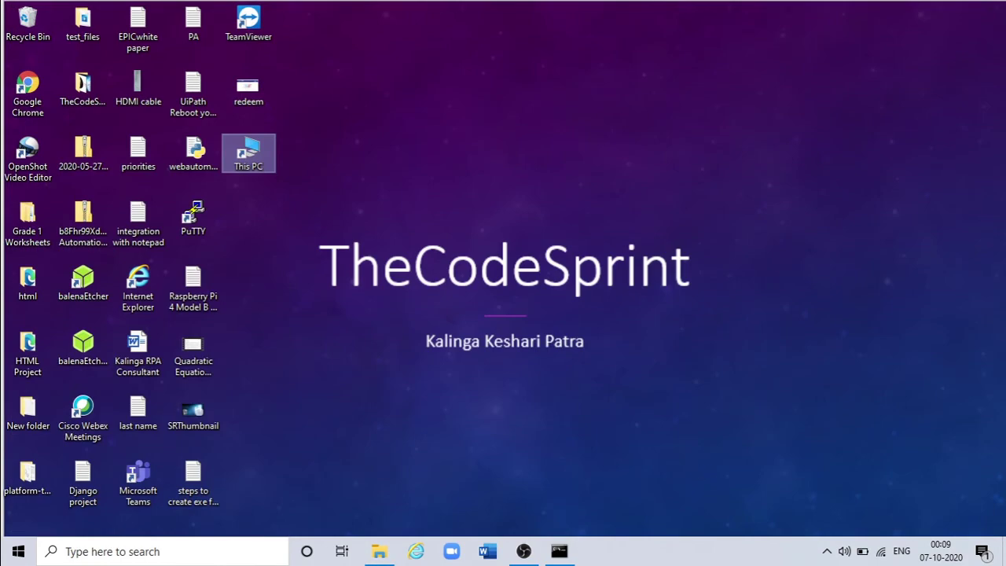
# Switch to the Command Prompt still running Python, end the interpreter session, and exit the console.
pyautogui.click(559, 551)
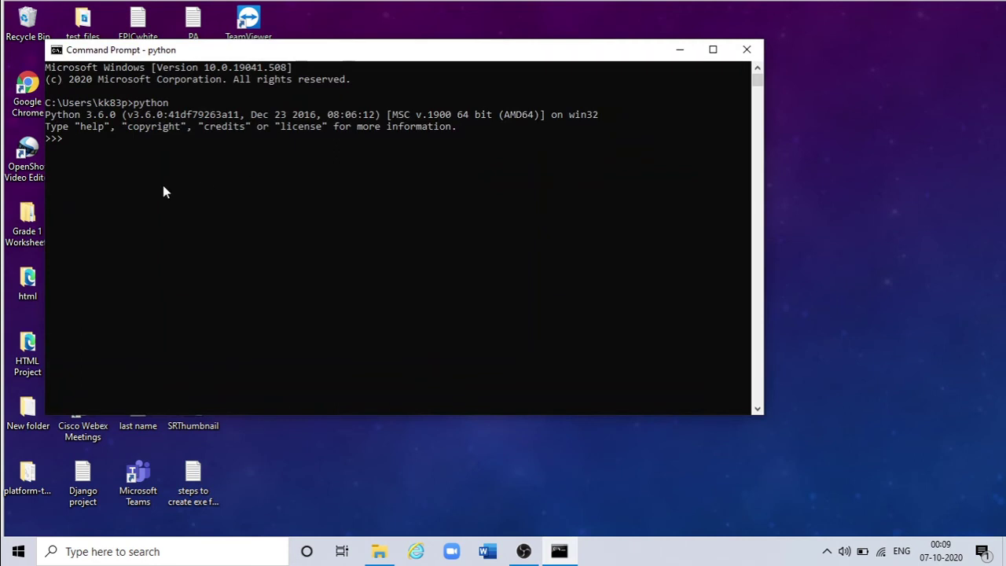
pyautogui.hotkey('ctrl', 'z')
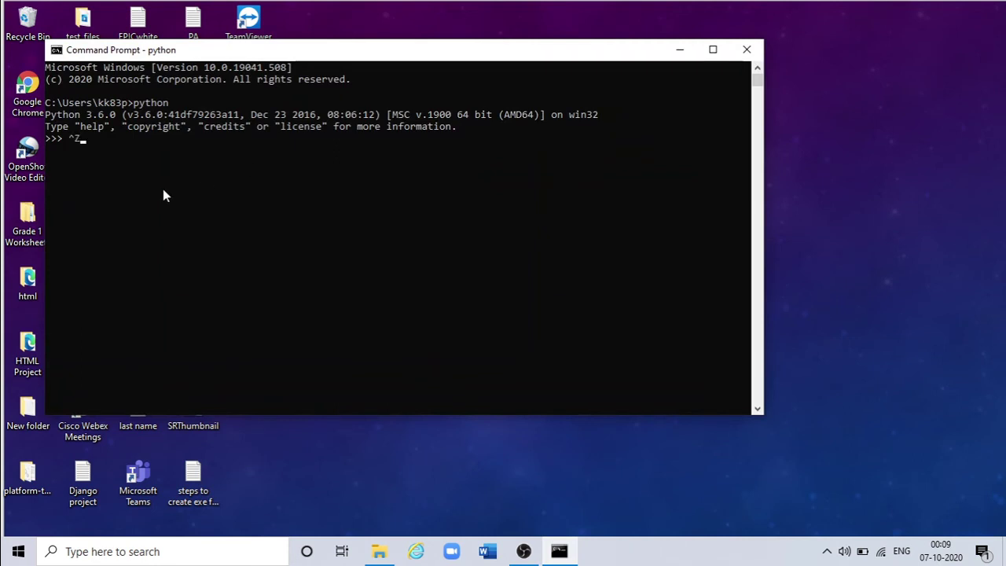
pyautogui.press('Return')
pyautogui.write('ex')
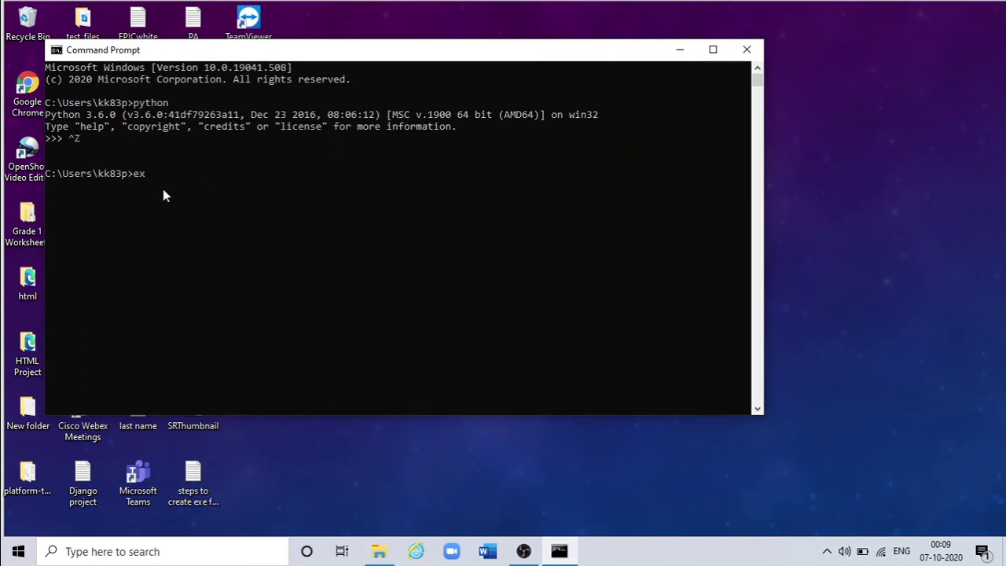
pyautogui.write('it')
pyautogui.press('Return')
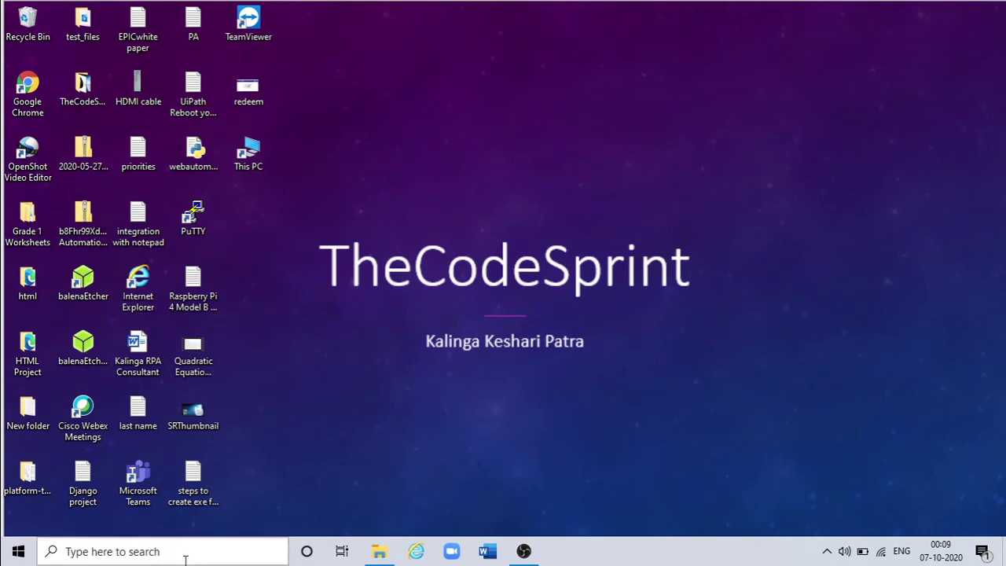
# Open a new Command Prompt, run python to check whether it is still installed, and close the Microsoft Store window.
pyautogui.click(182, 555)
pyautogui.write('cmd')
pyautogui.press('Return')
pyautogui.write('python')
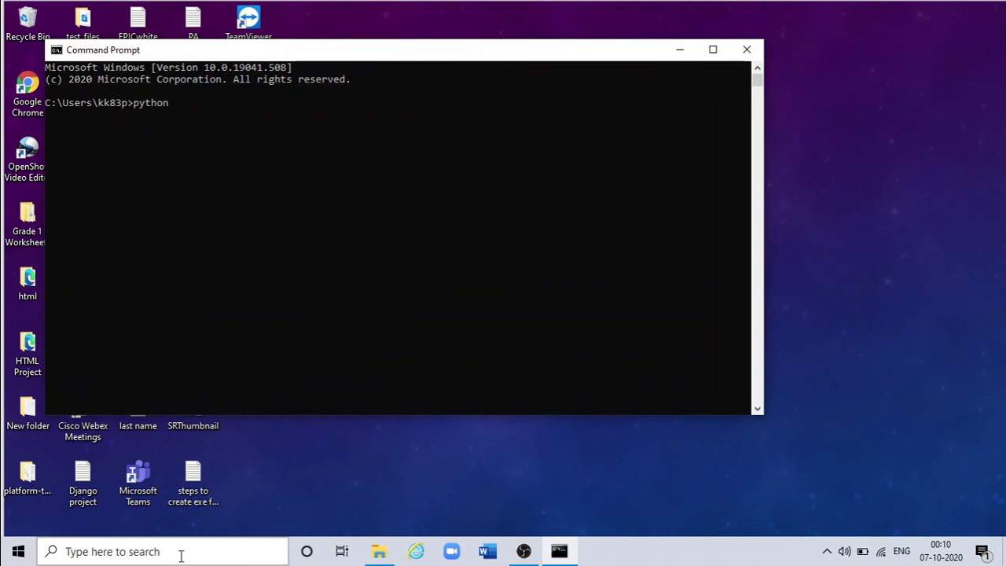
pyautogui.press('Return')
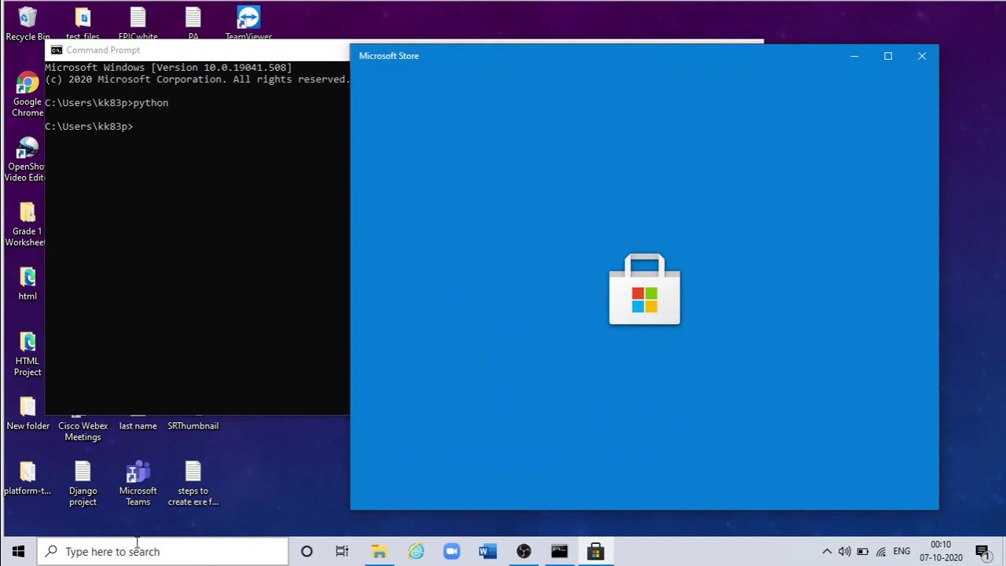
pyautogui.click(922, 57)
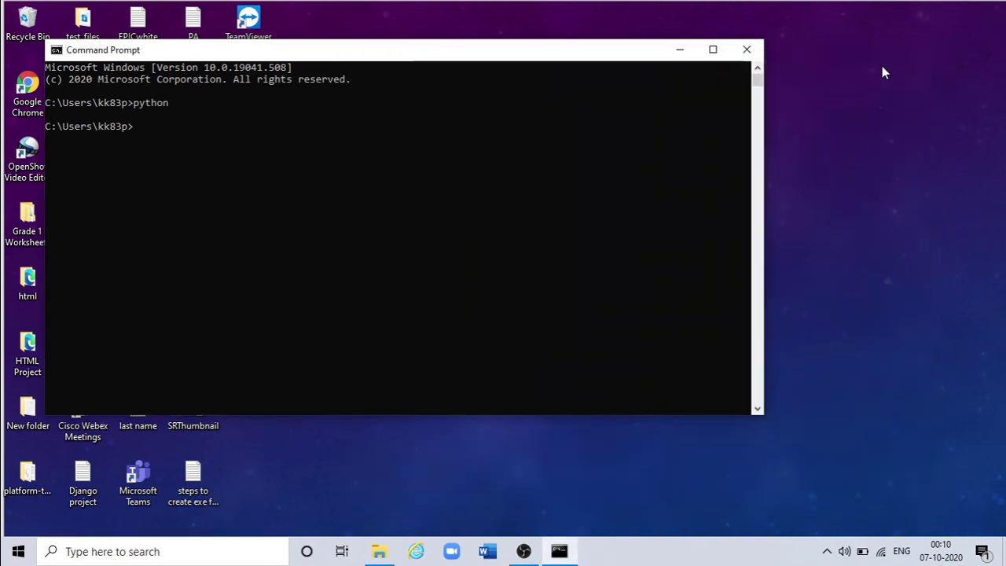